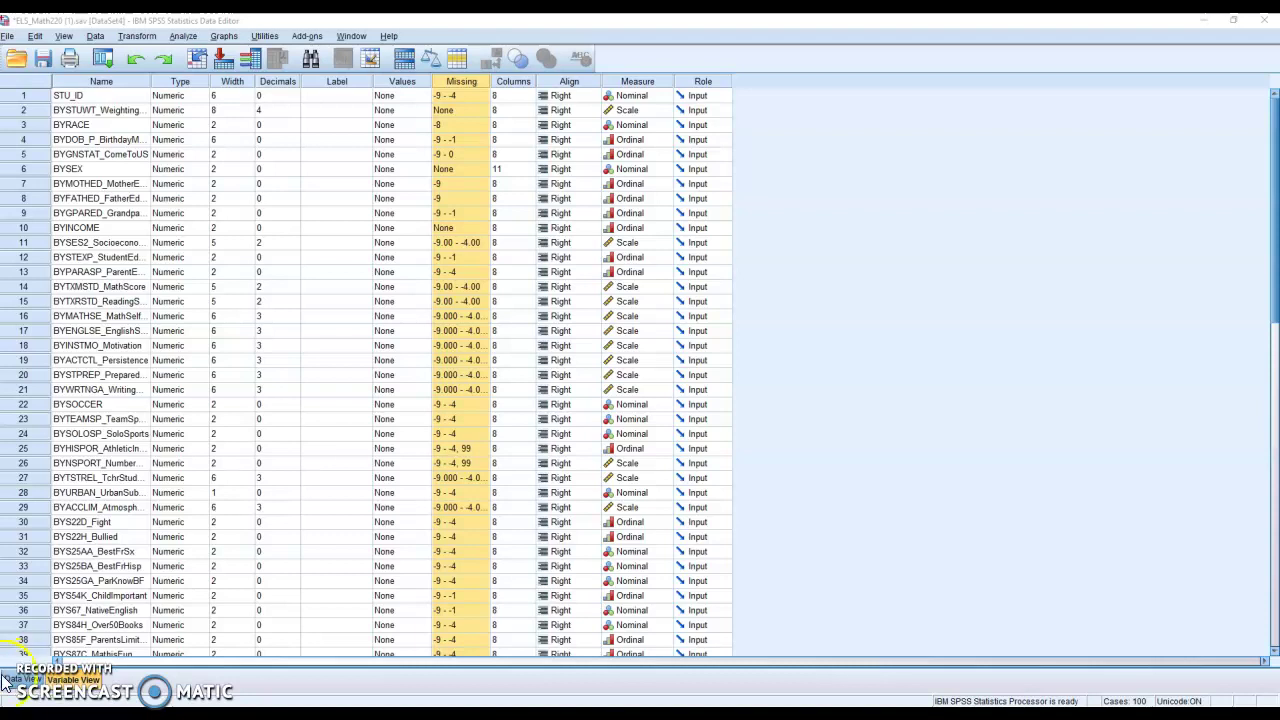
Step: Switch to Data View to see the ELS_Math220 case values for all 54 variables
left_click(20, 680)
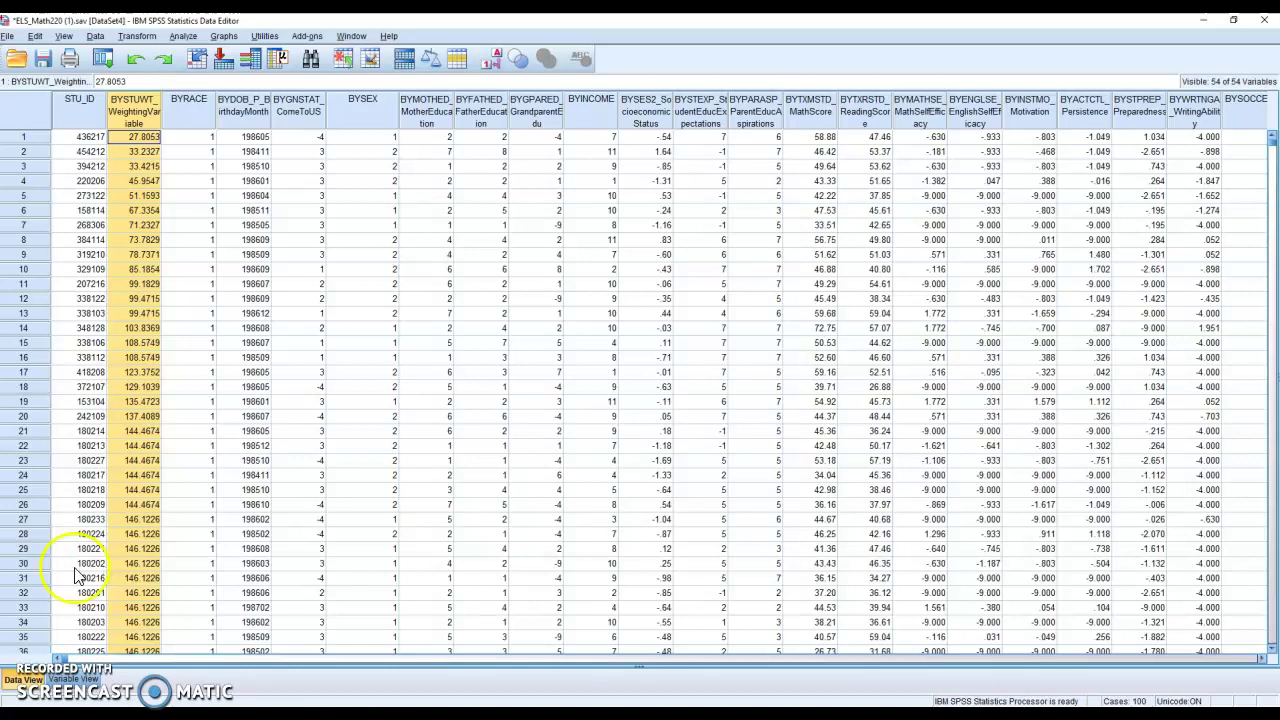
left_click(100, 678)
mouse_move(1272, 145)
left_mouse_down()
mouse_move(1273, 539)
mouse_move(1272, 140)
left_mouse_up()
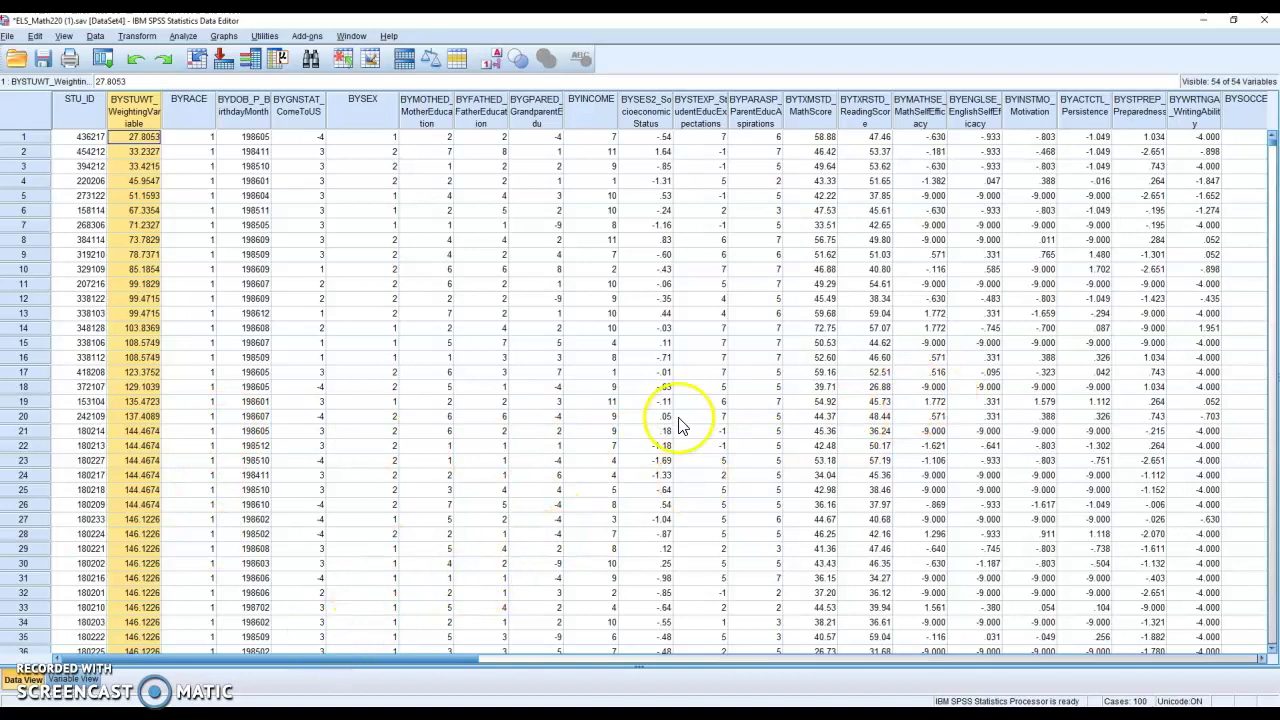
left_click(483, 344)
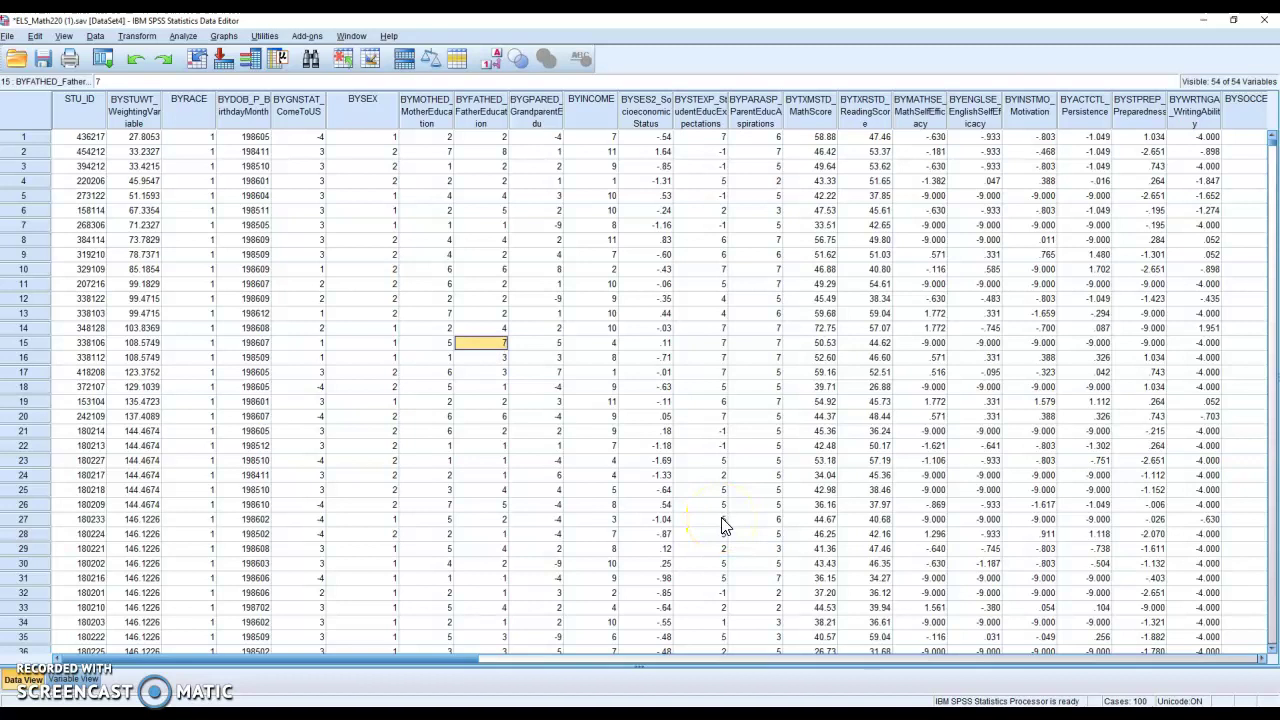
type("9")
key("Return")
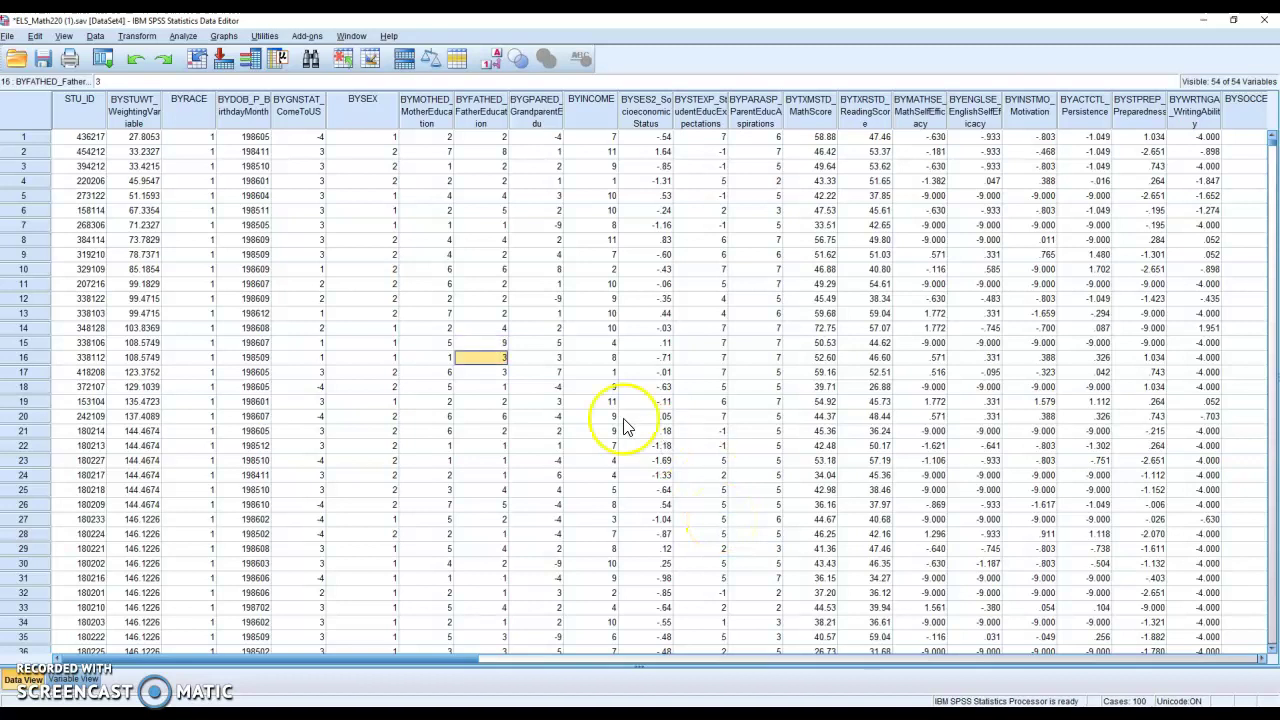
left_click(136, 59)
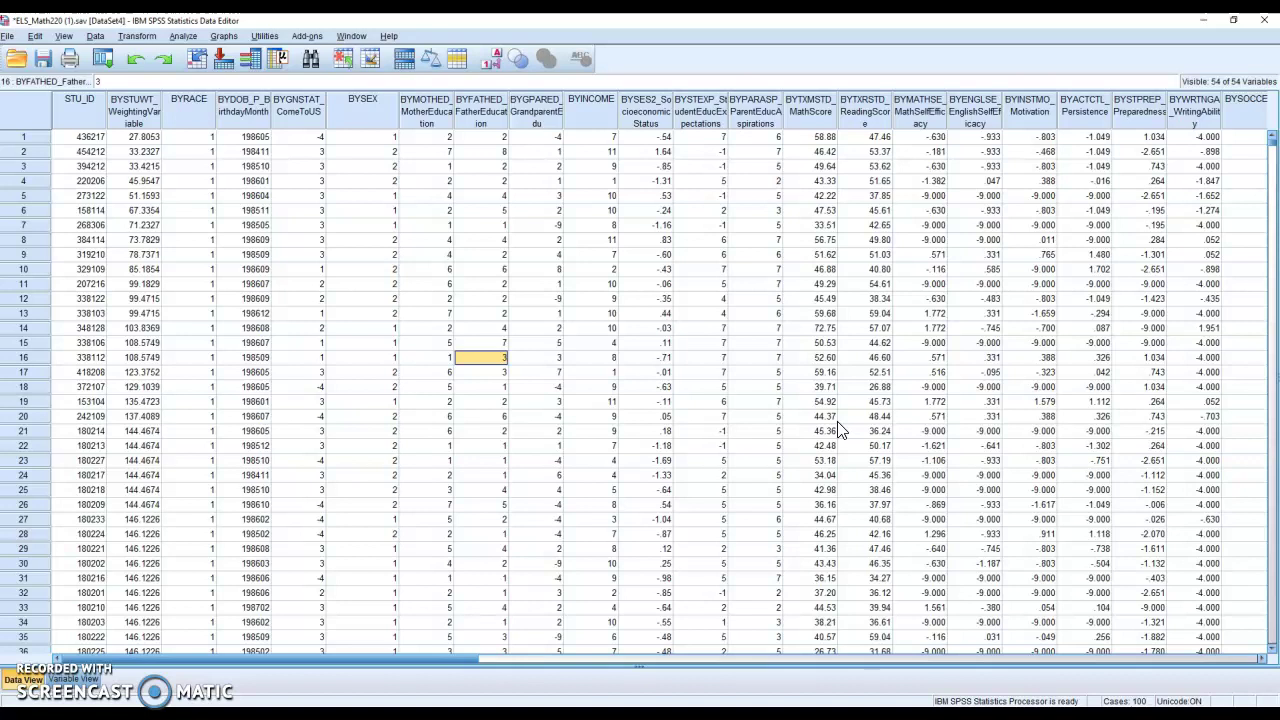
Step: Return to Variable View and widen the Name column to show full names like BYFATHED_FatherEducation
left_click(88, 680)
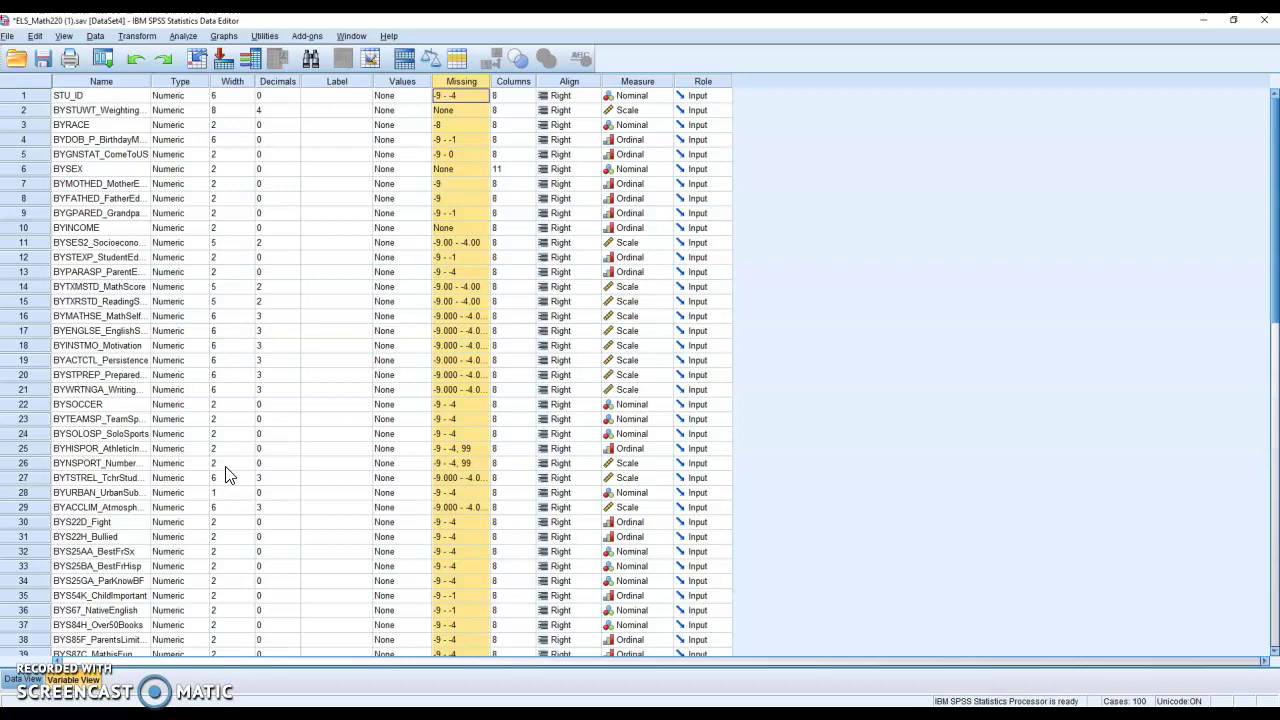
left_click(128, 81)
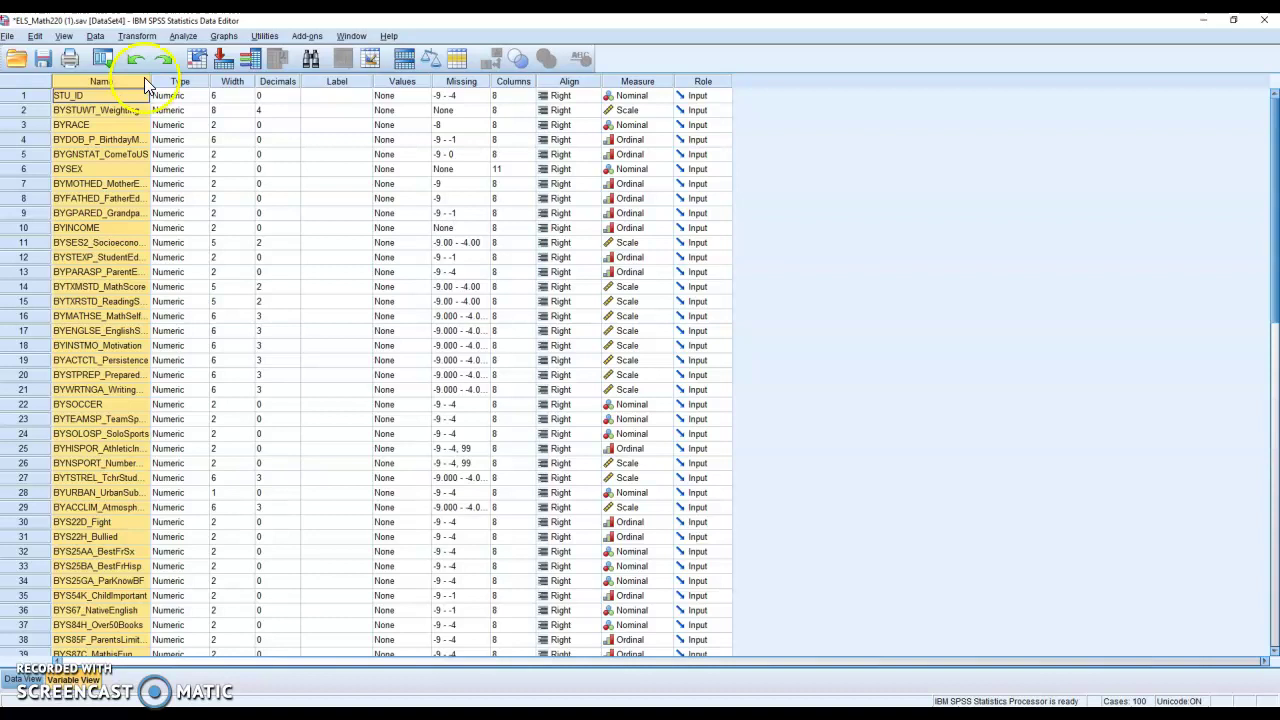
double_click(150, 79)
left_click_drag(195, 77, 238, 80)
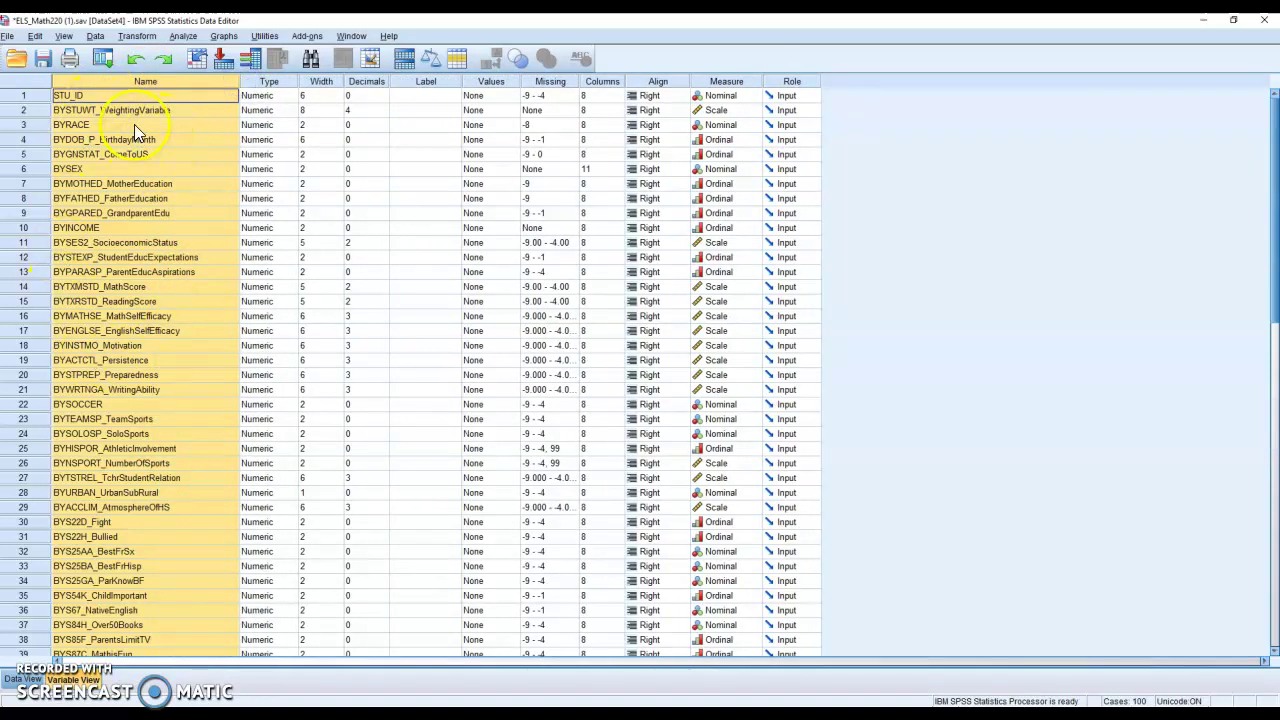
scroll(167, 196, "down", 6)
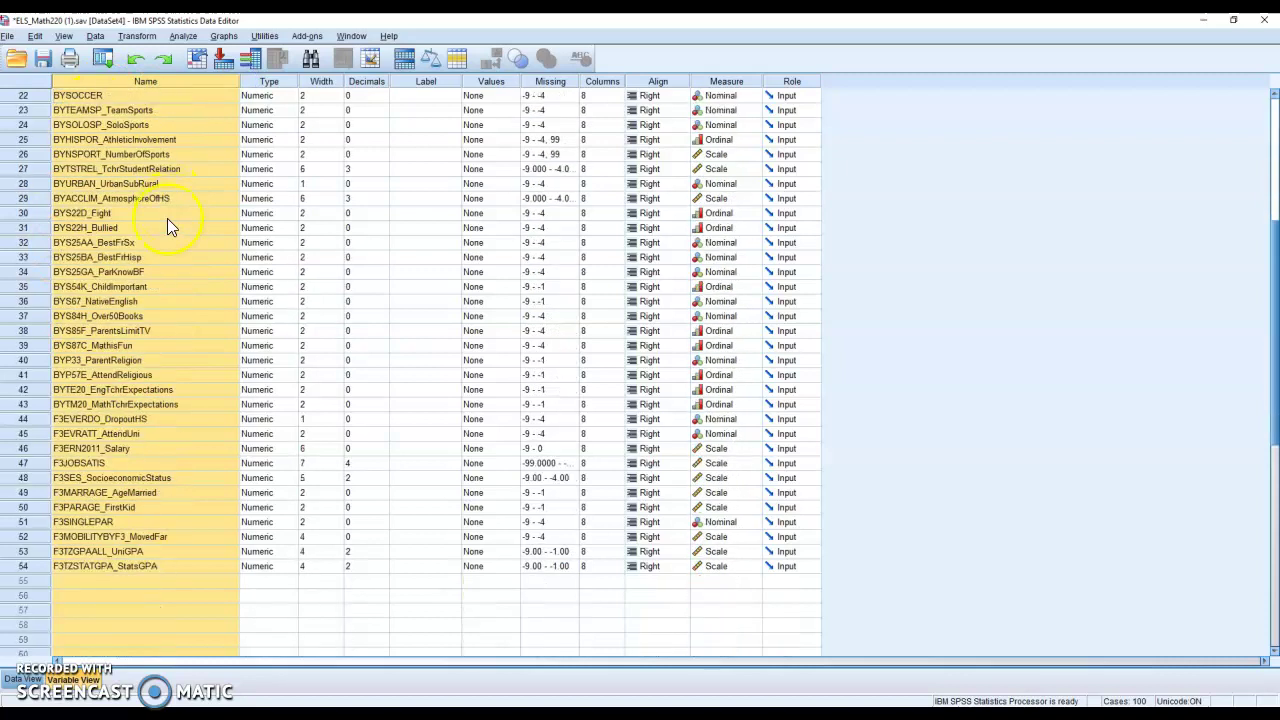
scroll(165, 301, "up", 6)
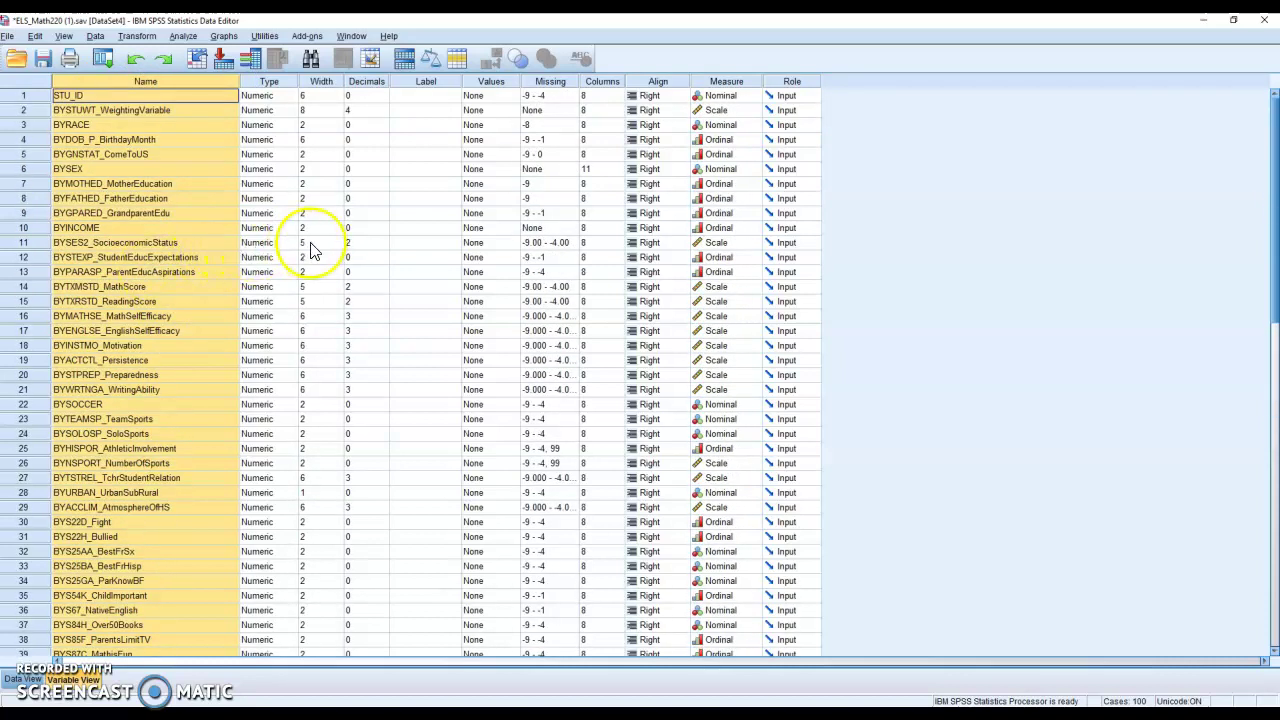
Step: Highlight the Missing and Measure columns to review missing codes such as -9 - -4
left_click(551, 80)
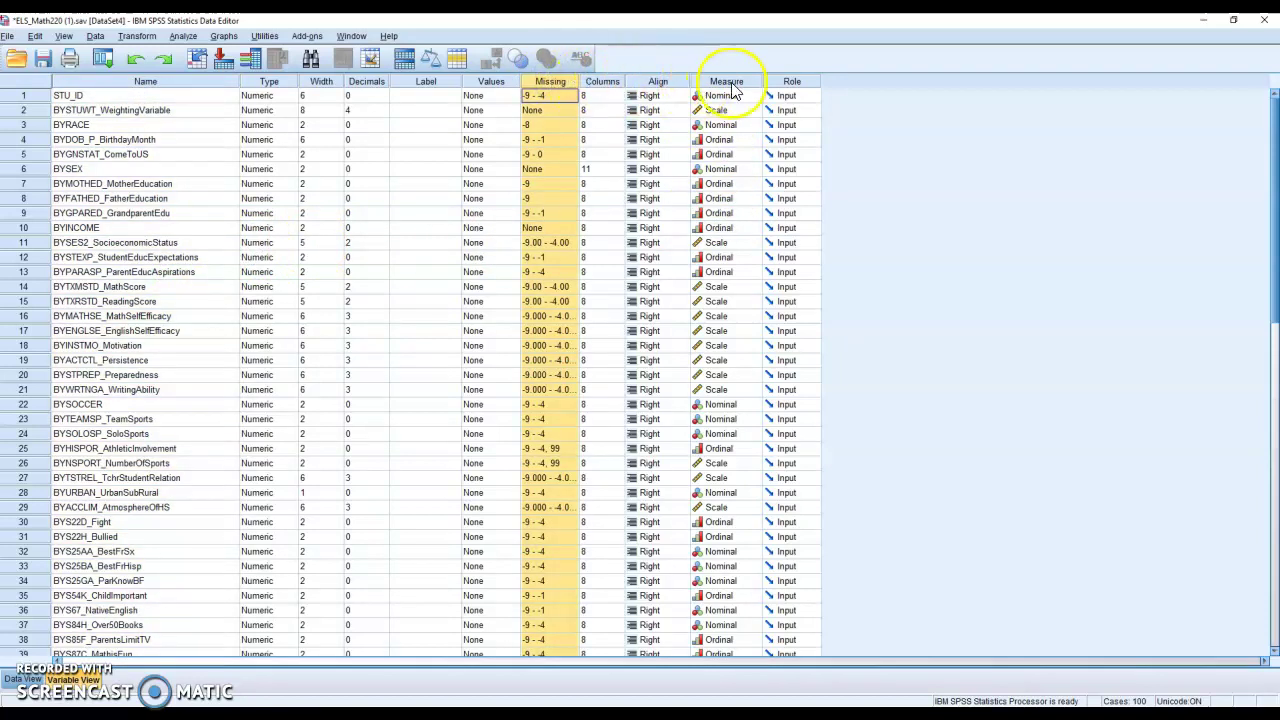
left_click(726, 81)
left_click(551, 81)
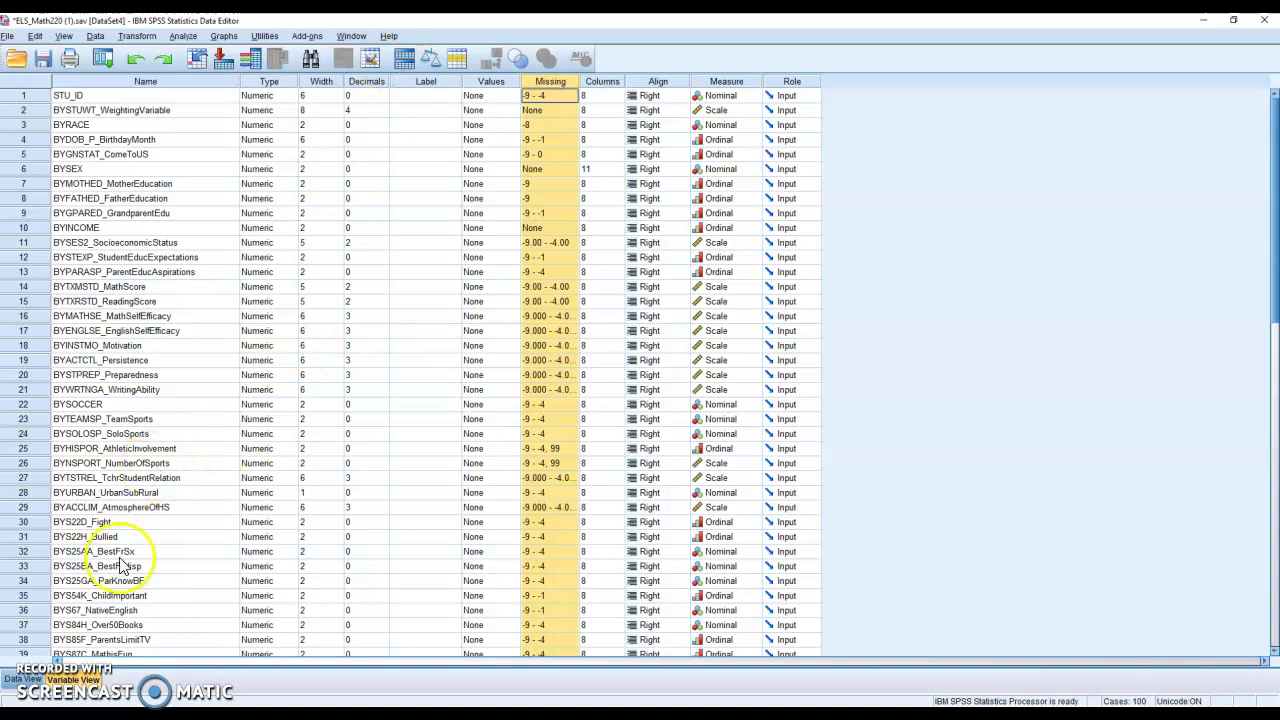
left_click(24, 679)
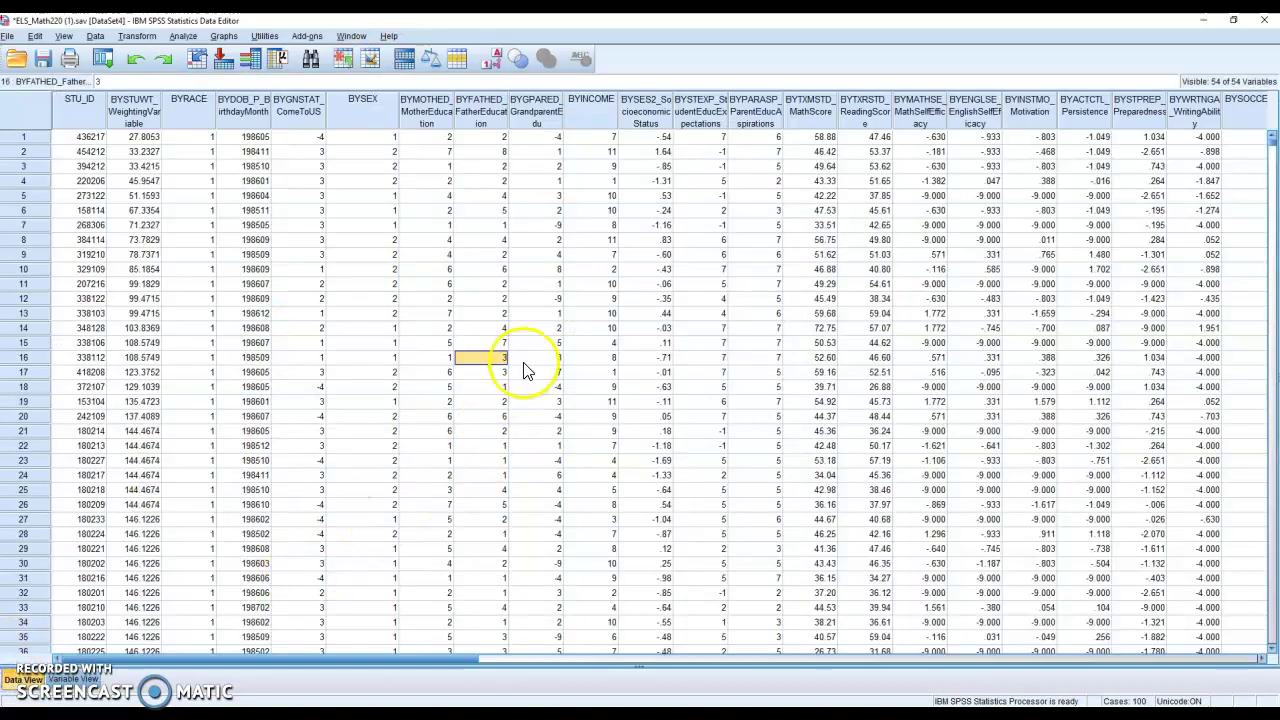
left_click(545, 298)
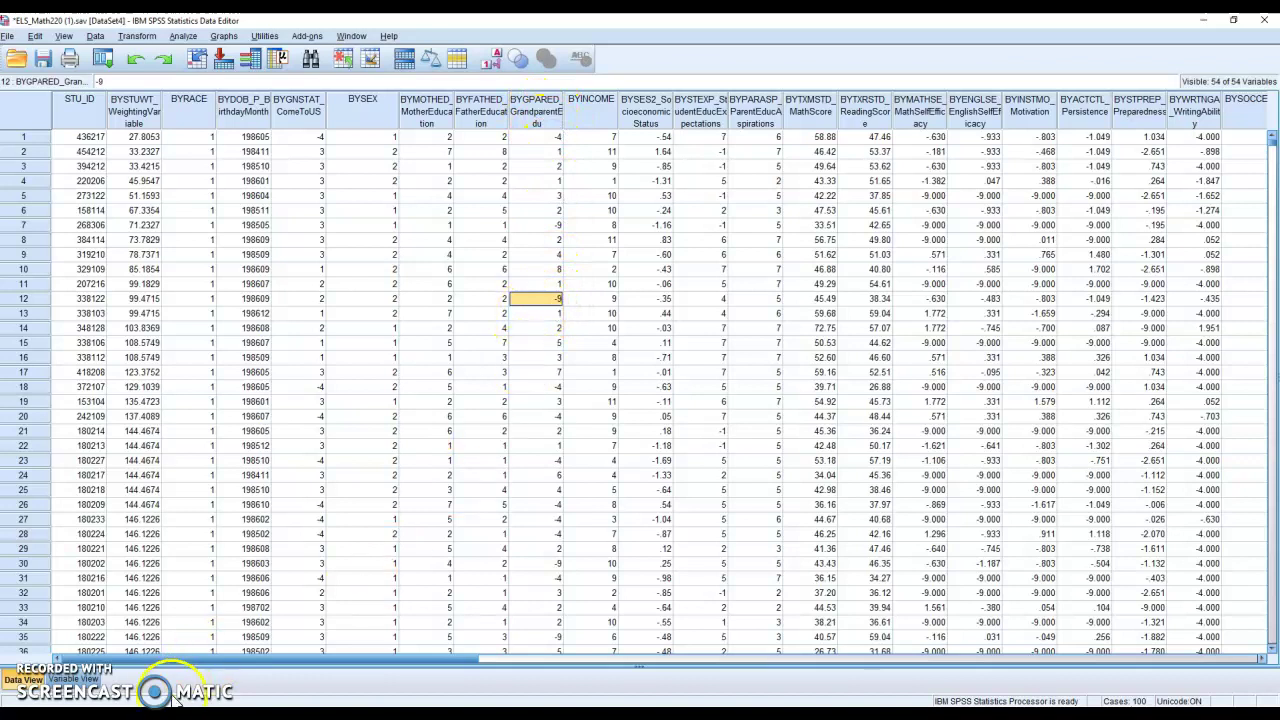
Step: Go to Variable View and highlight the Measure column of Nominal, Ordinal and Scale levels
left_click(74, 679)
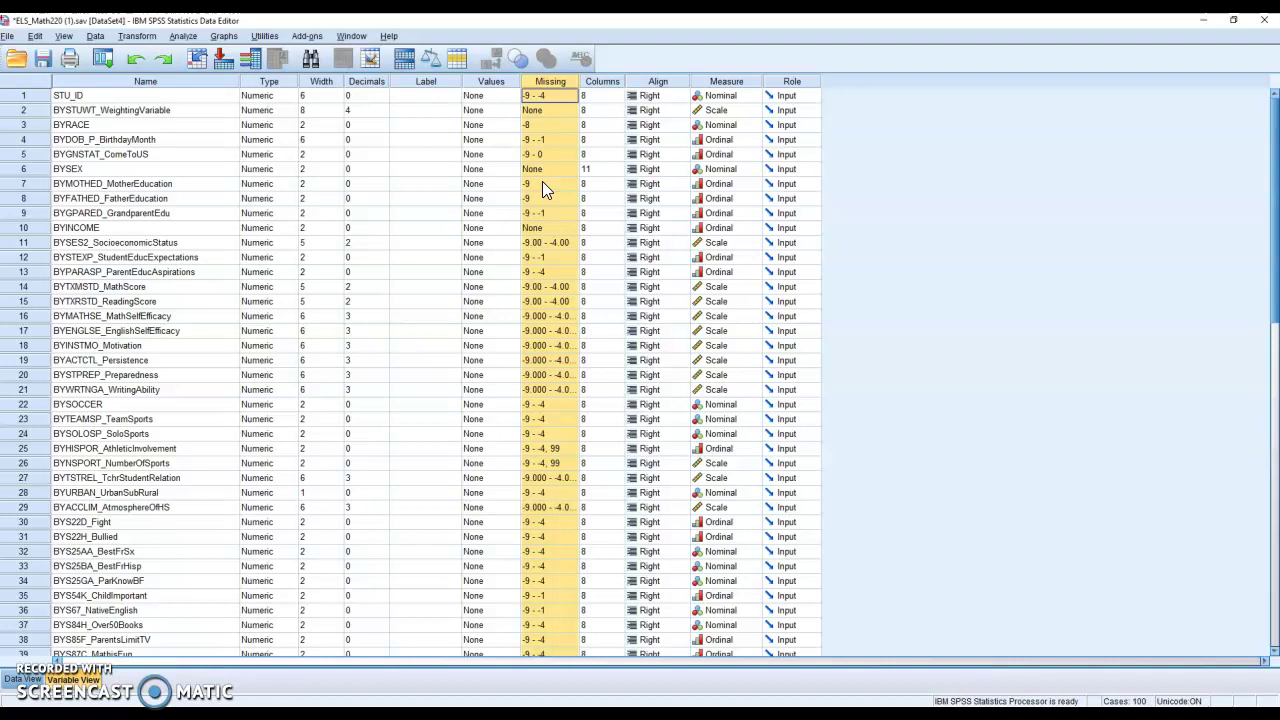
left_click(735, 80)
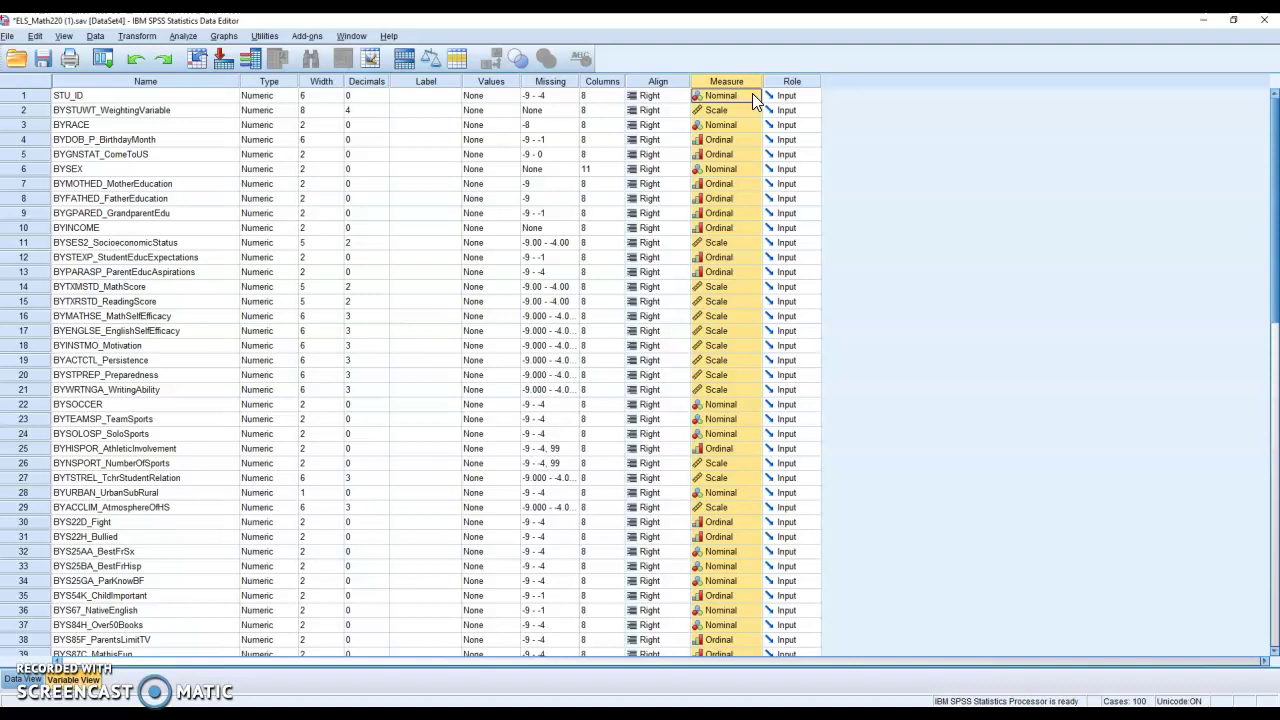
left_click(746, 141)
left_click(754, 140)
left_click(860, 190)
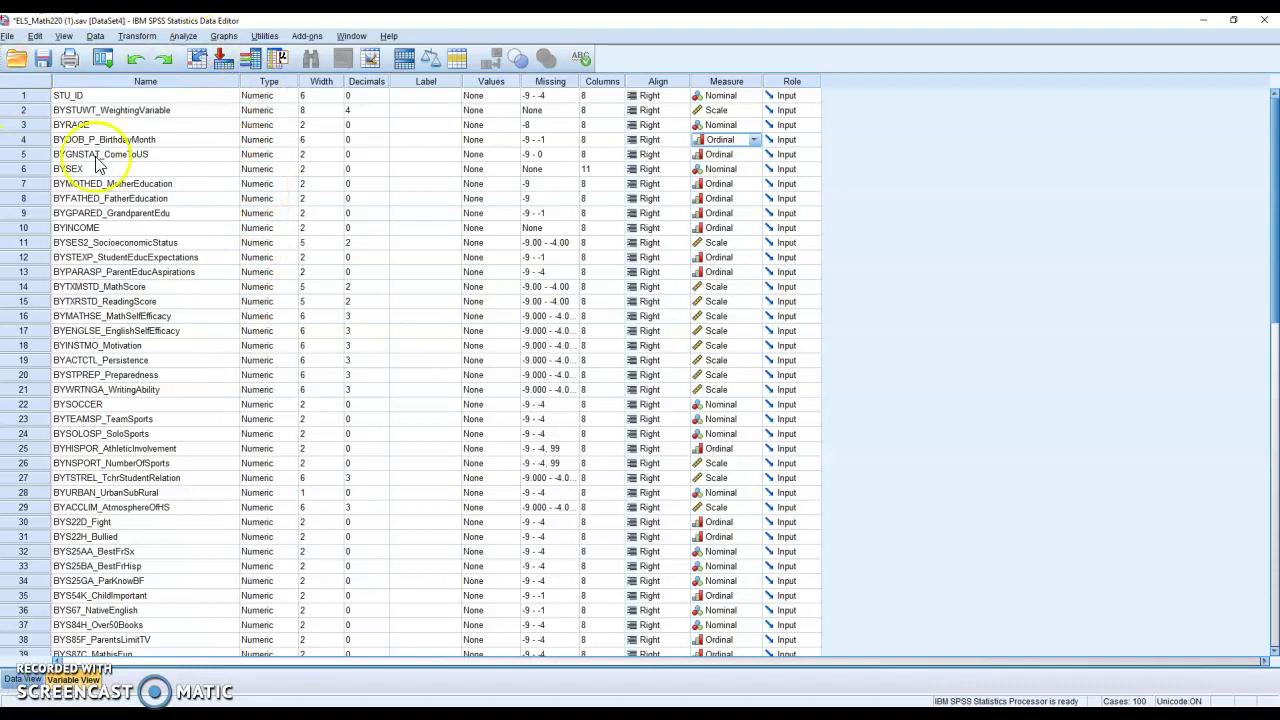
left_click(14, 680)
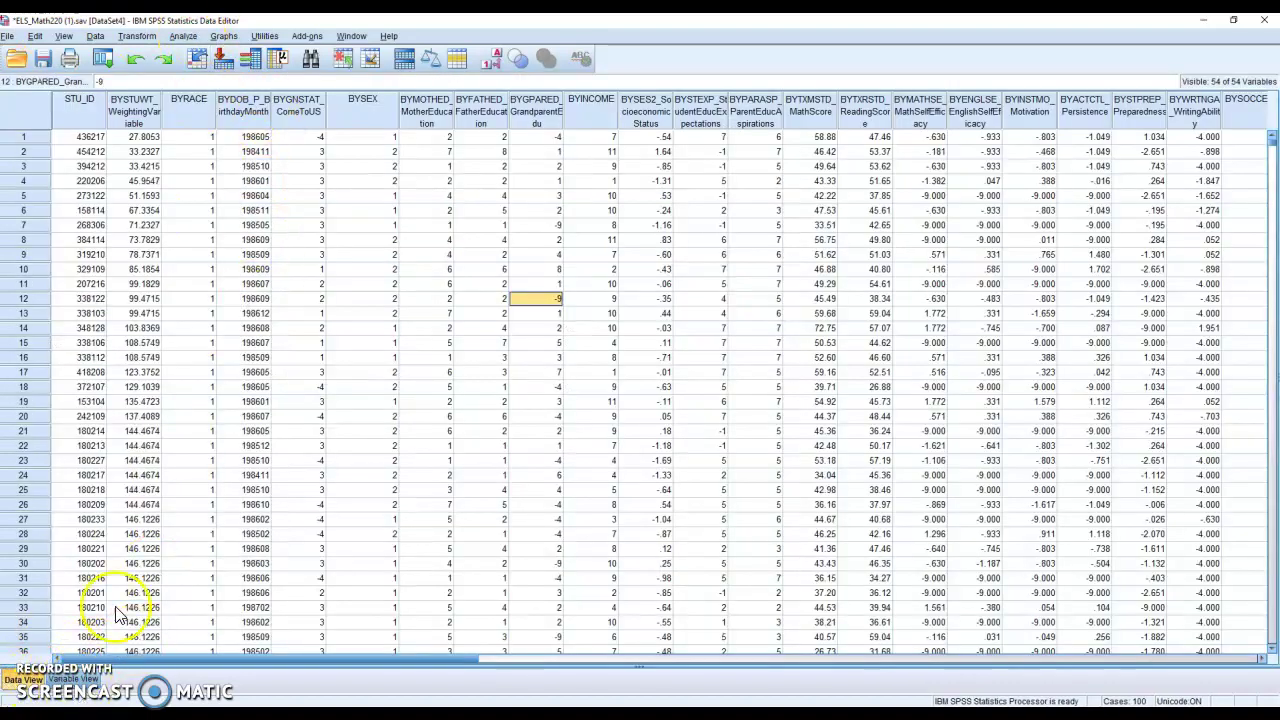
left_click(187, 38)
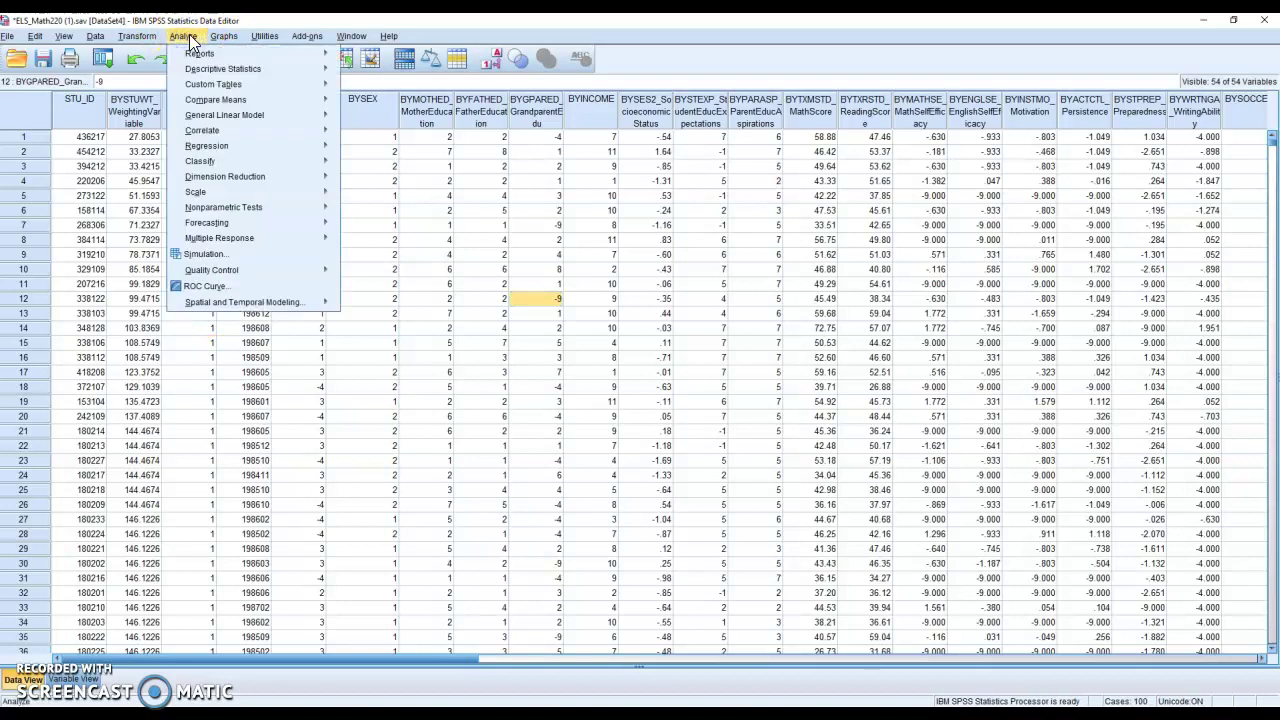
mouse_move(272, 68)
left_click(358, 70)
mouse_move(330, 68)
left_click(573, 274)
left_click(573, 271)
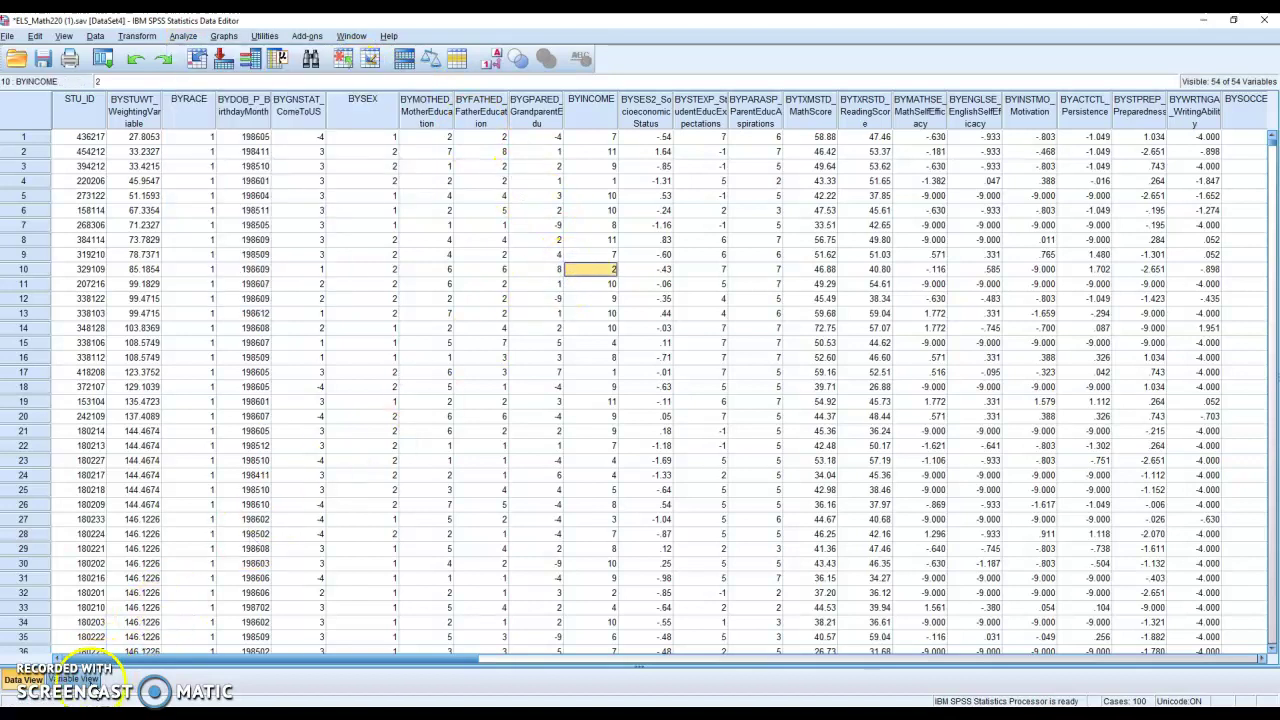
left_click(73, 679)
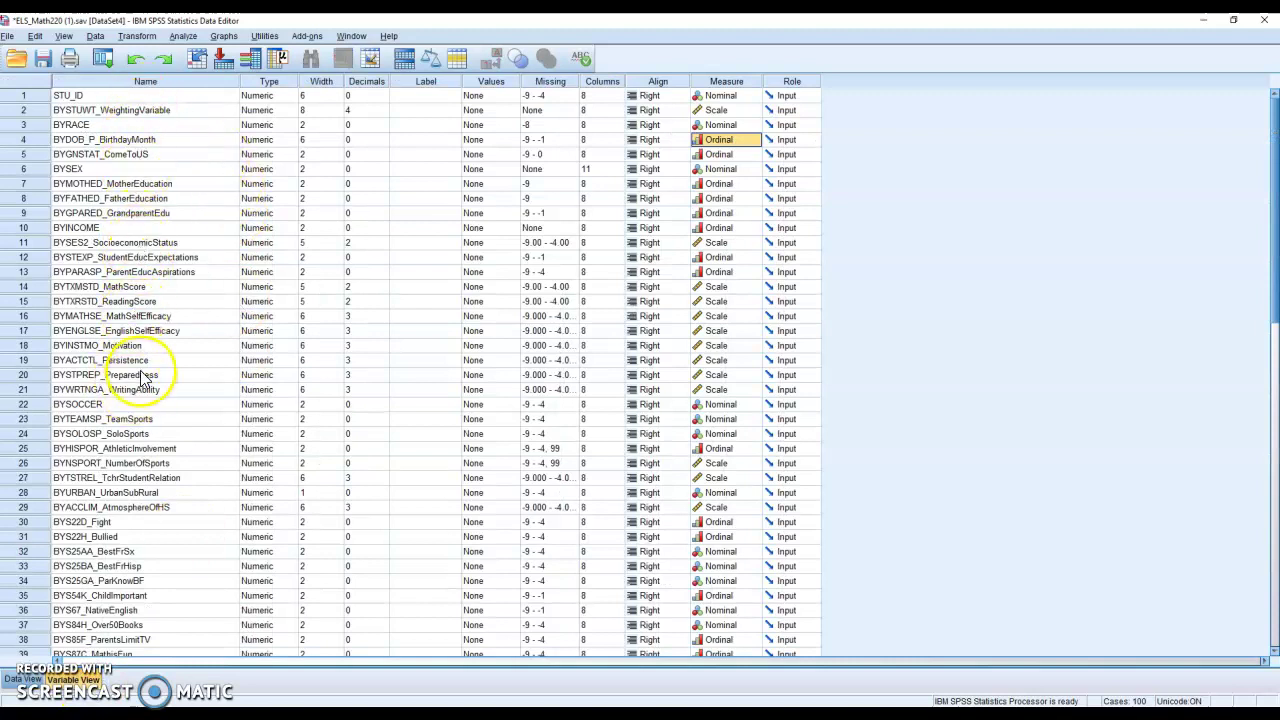
scroll(141, 375, "down", 7)
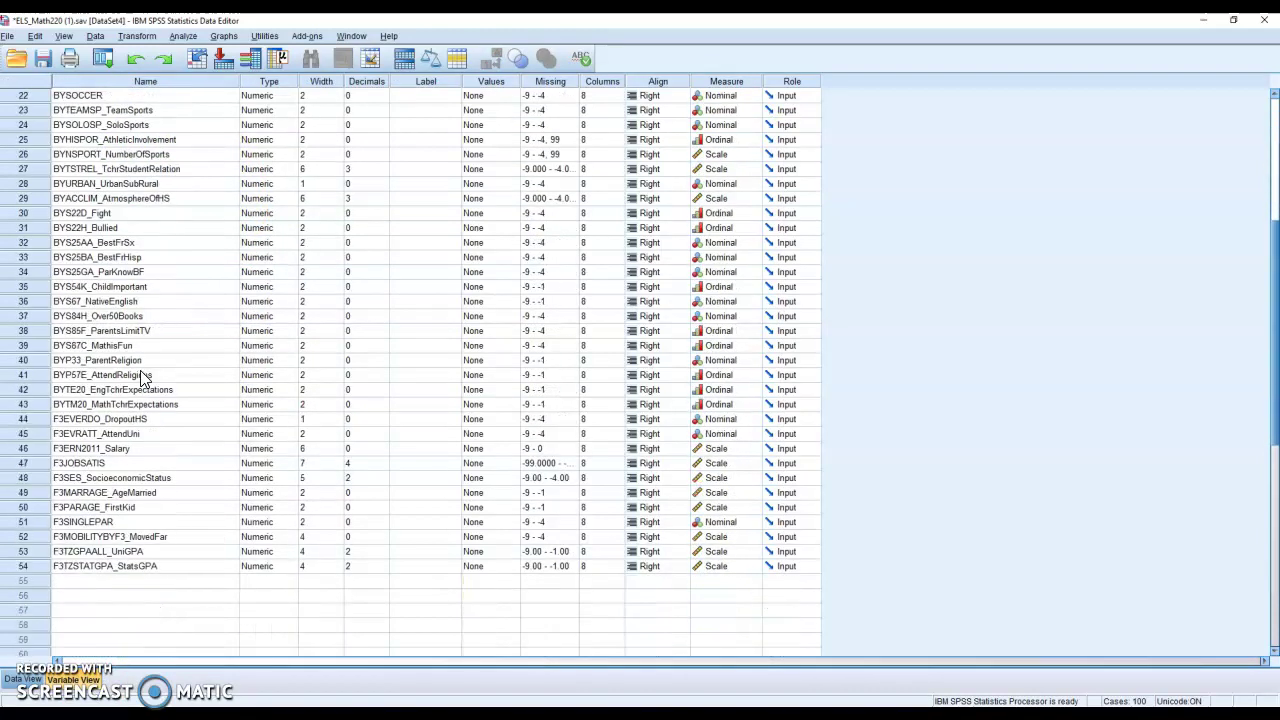
scroll(141, 375, "up", 7)
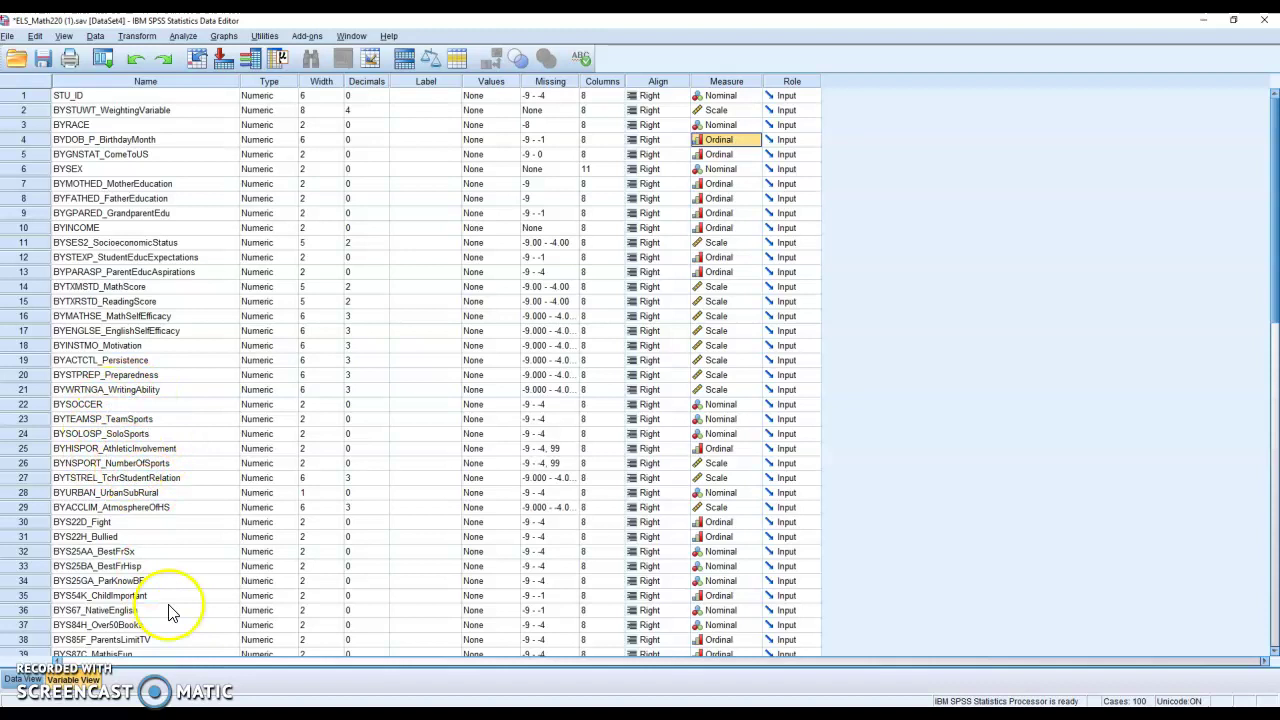
Step: Scroll the variable list down to variables 19–54, through F3TZSTATGPA_StatsGPA
scroll(208, 533, "down", 6)
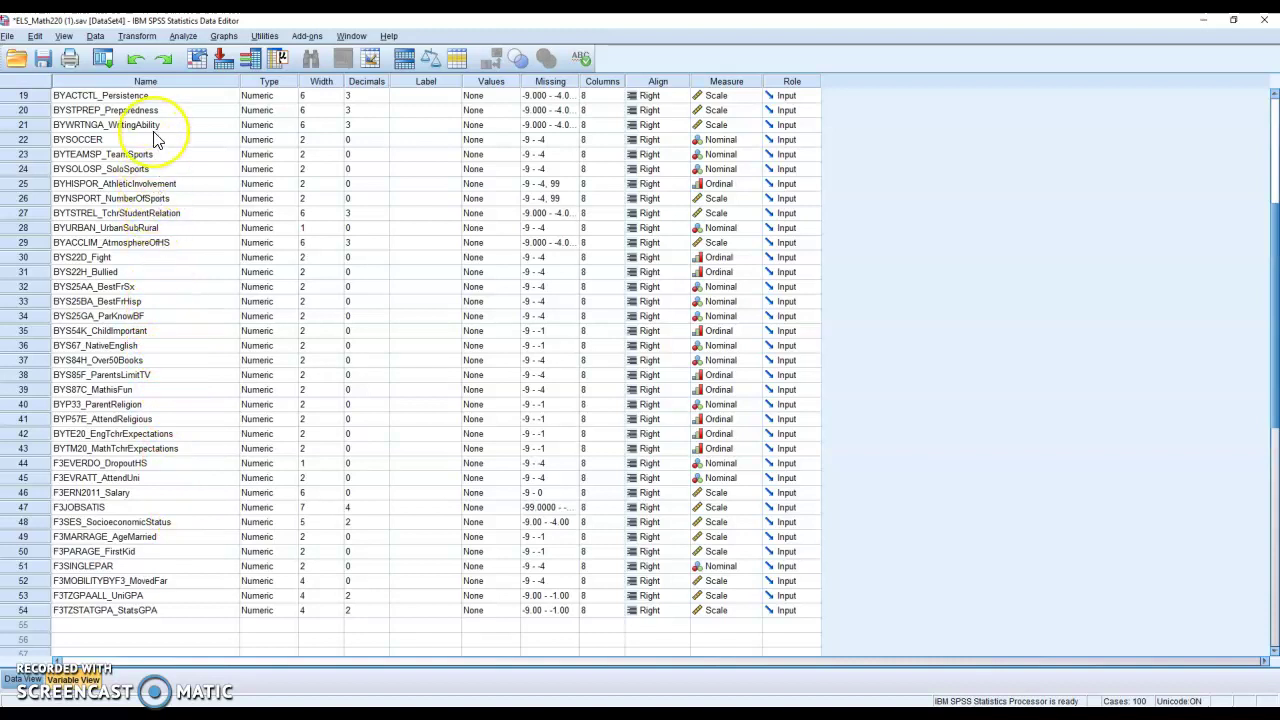
scroll(155, 140, "up", 5)
scroll(165, 160, "down", 3)
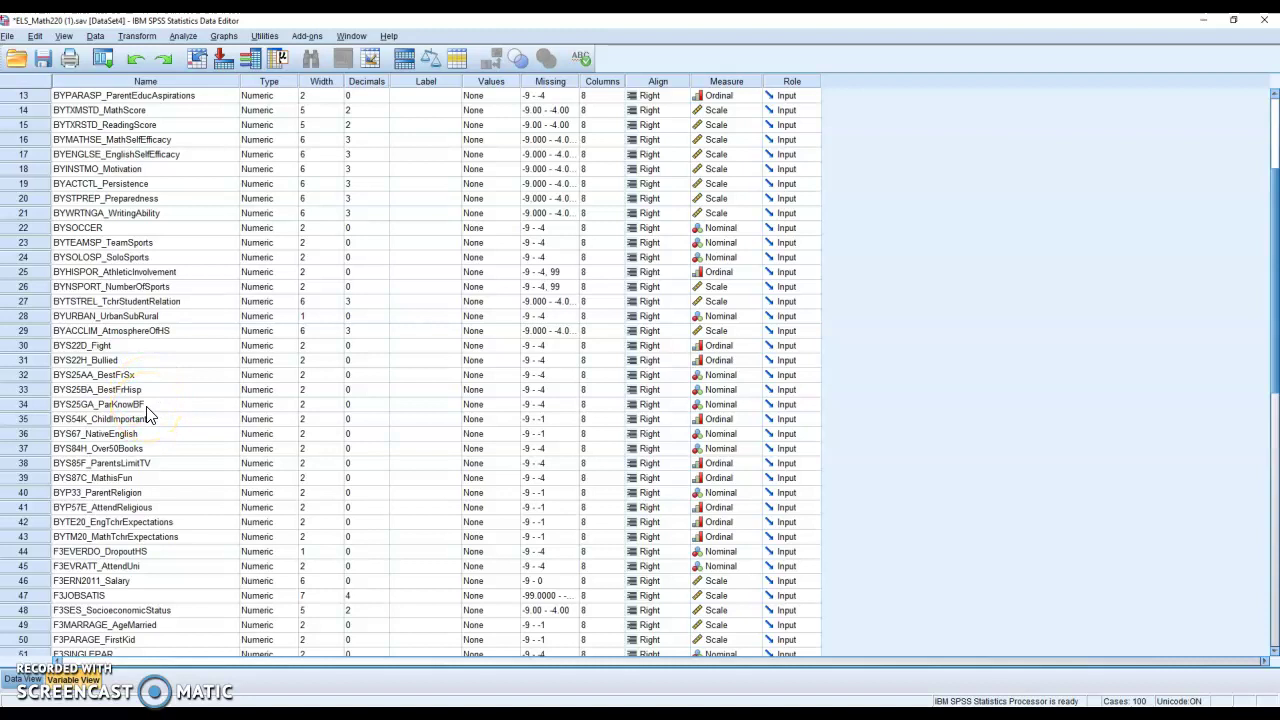
scroll(147, 415, "down", 2)
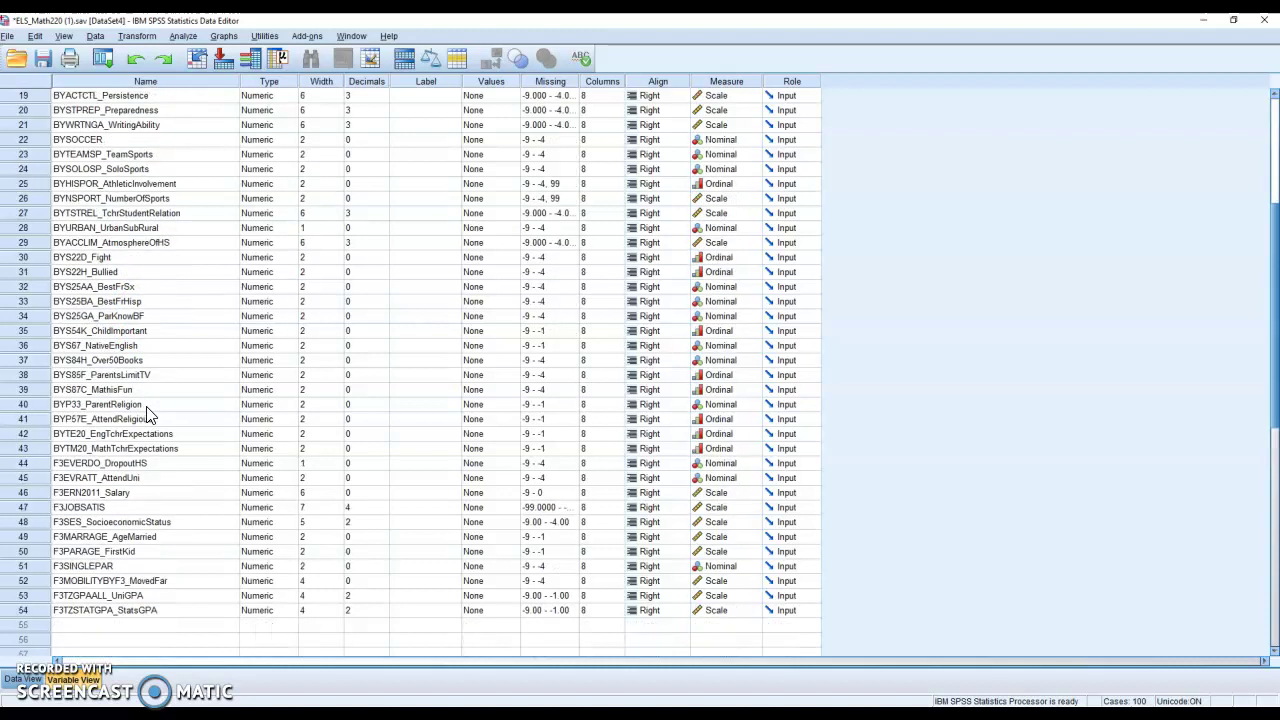